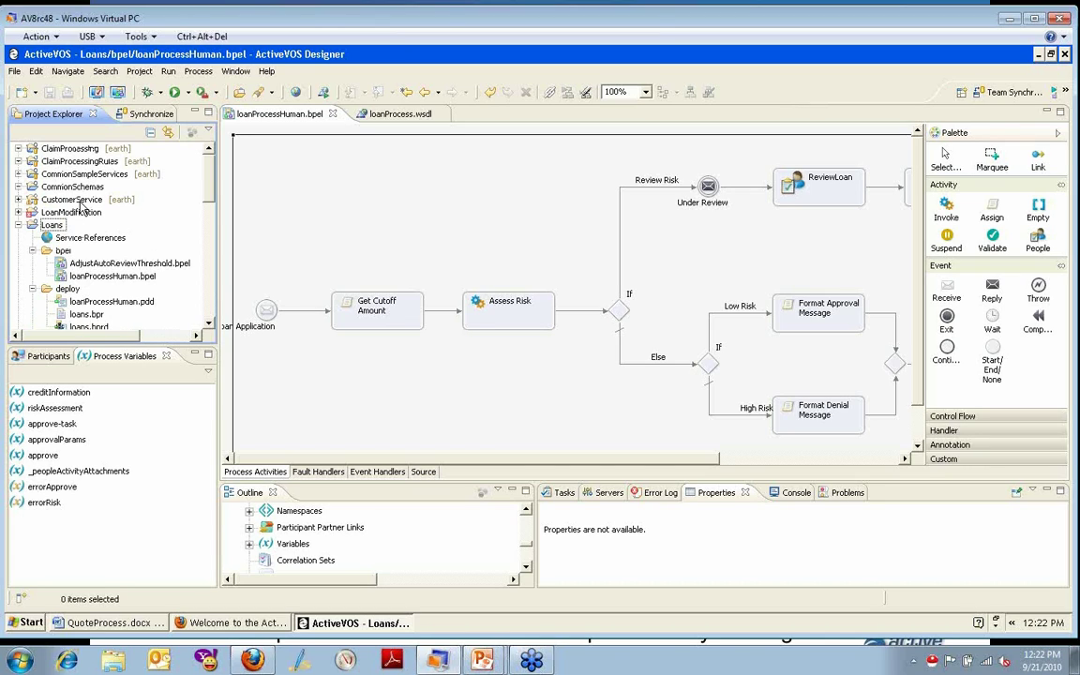
# Expand the CommonSchemas project and locate the loanRequest.xsd file in its schema folder.
pyautogui.click(19, 186)
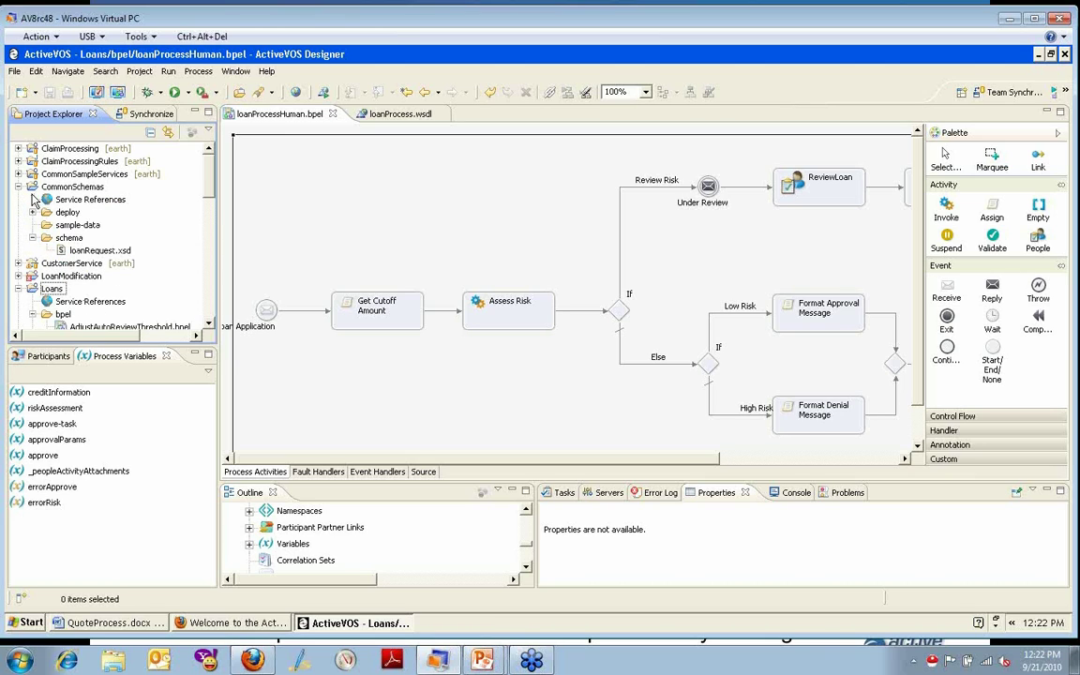
pyautogui.click(85, 251)
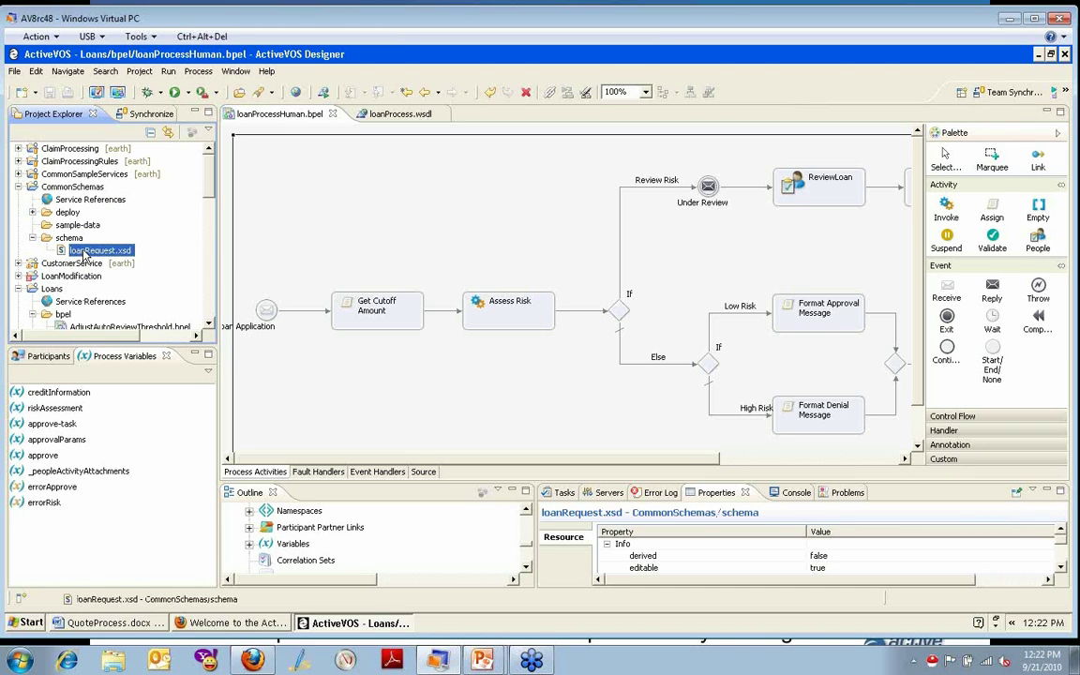
pyautogui.click(78, 187)
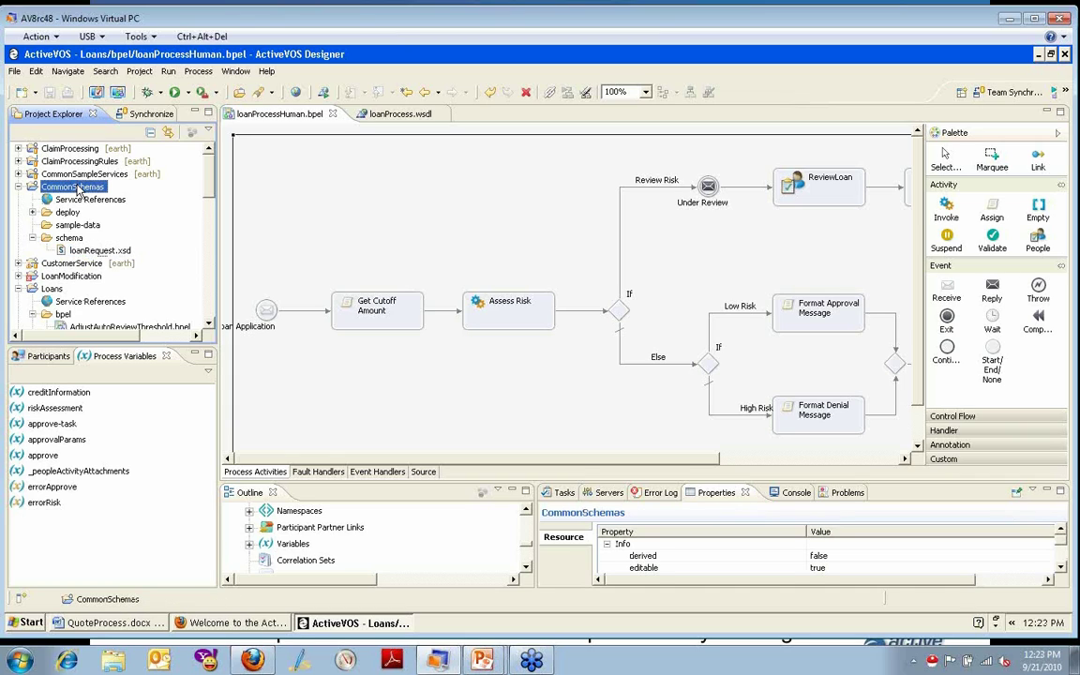
pyautogui.click(78, 249)
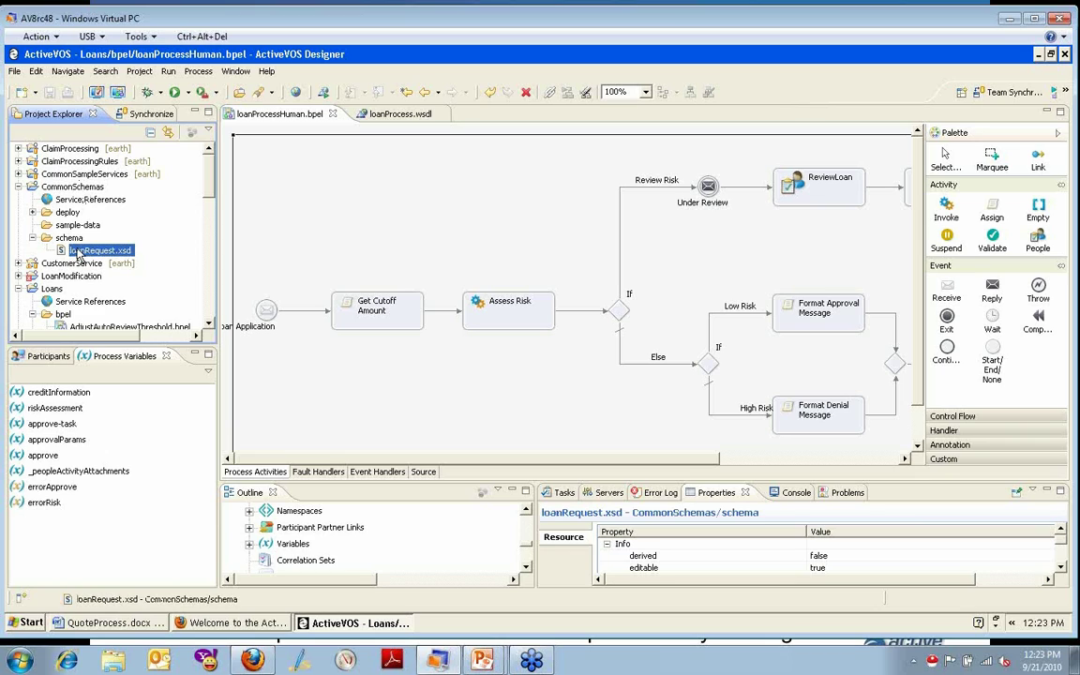
pyautogui.scroll(-2, 75, 230)
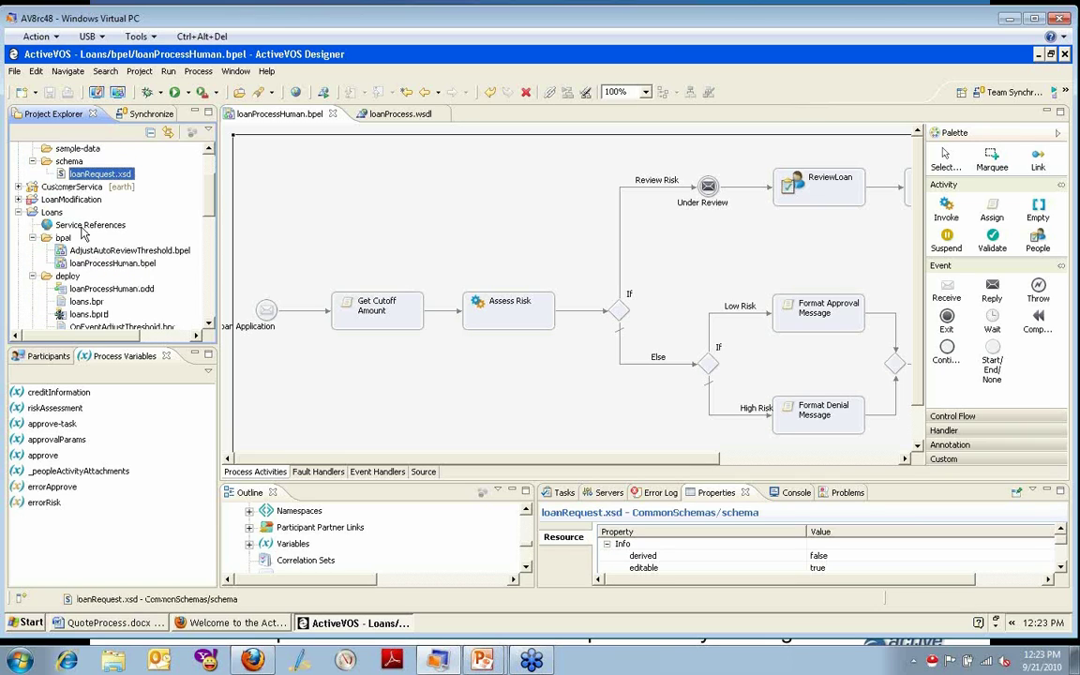
# Check the project references of the Loans project for CommonSchemas, then close its properties without changes.
pyautogui.click(45, 215)
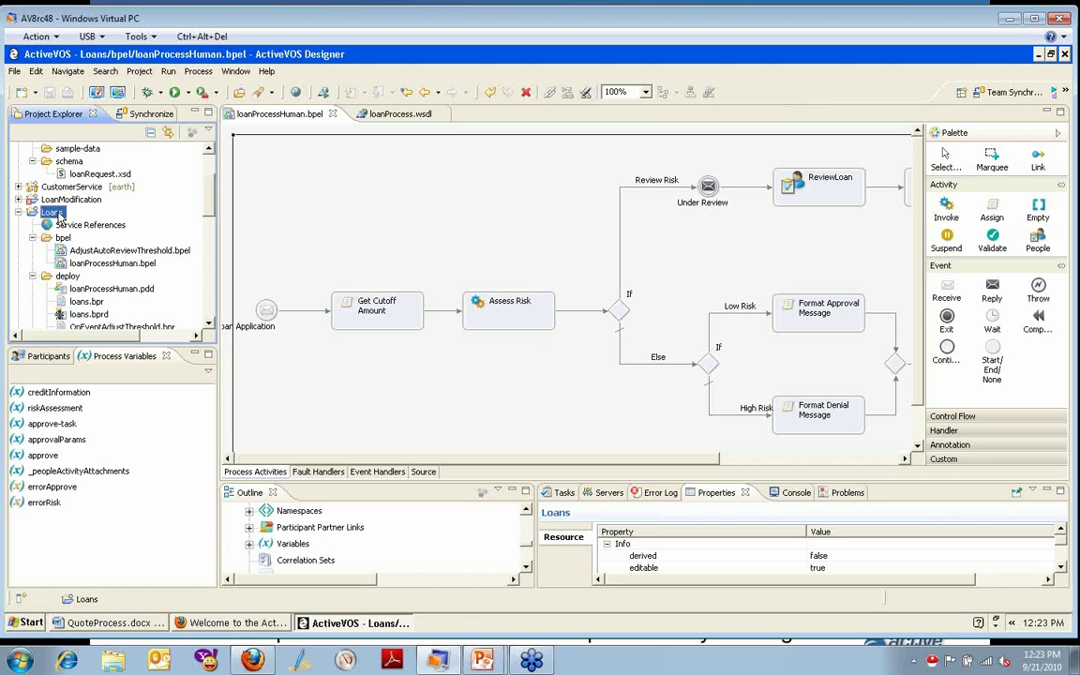
pyautogui.rightClick(59, 215)
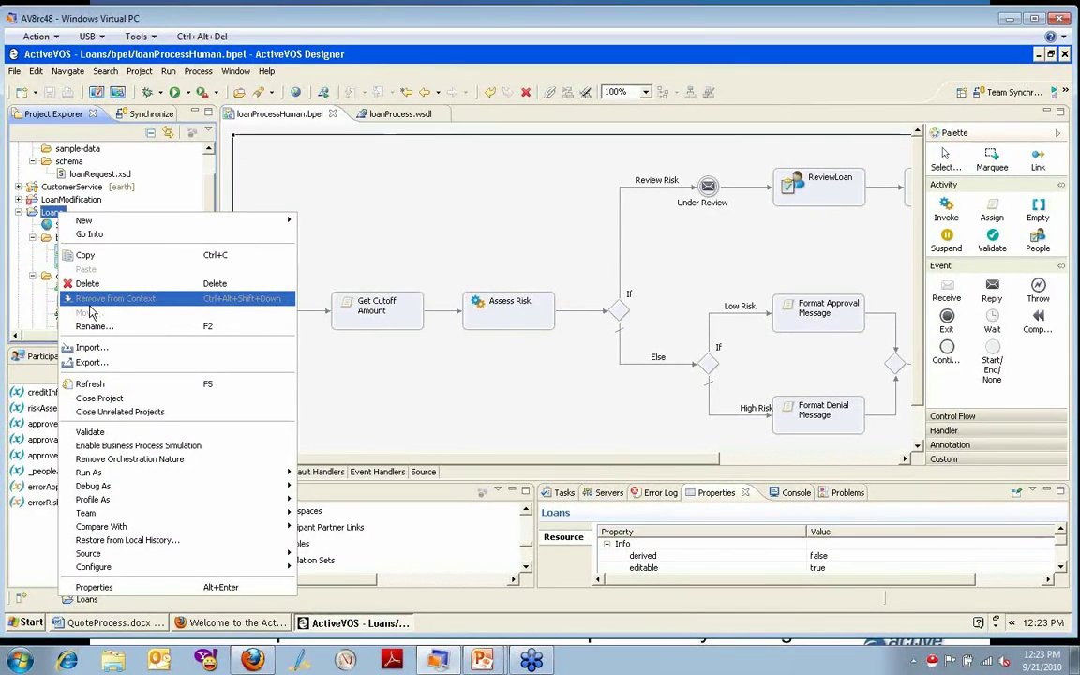
pyautogui.click(94, 587)
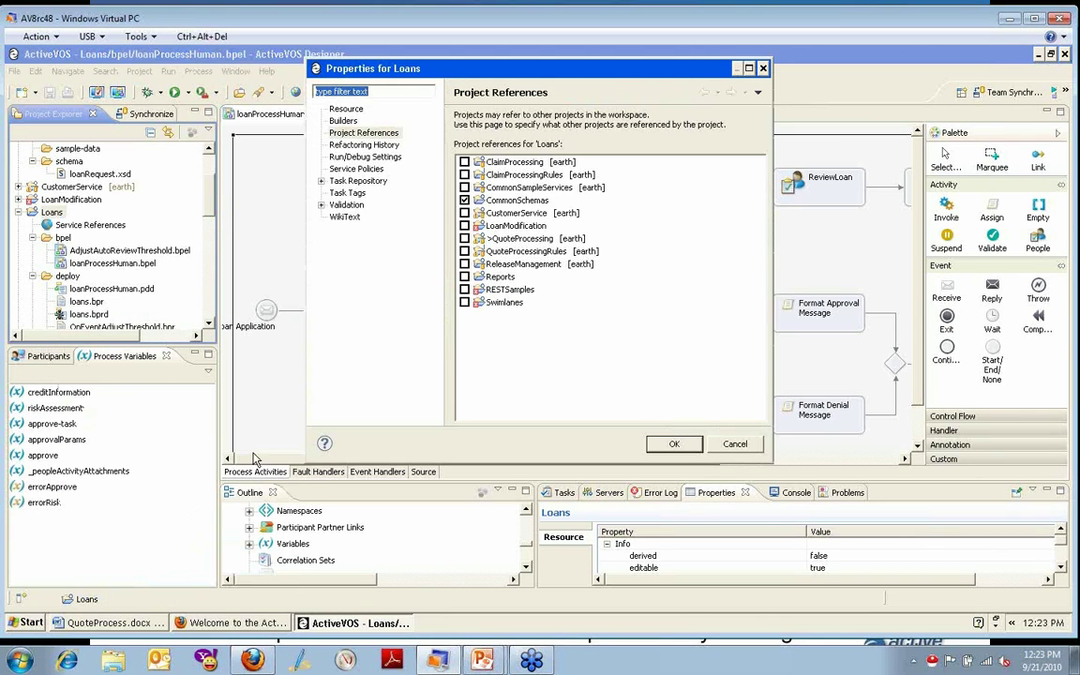
pyautogui.click(367, 136)
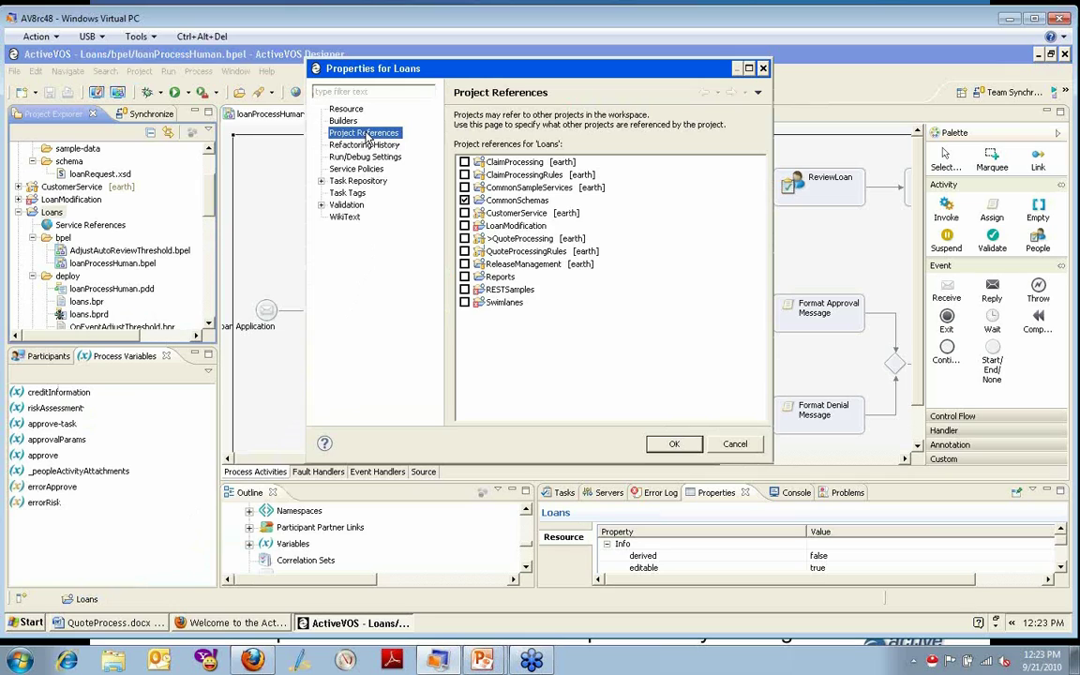
pyautogui.click(526, 201)
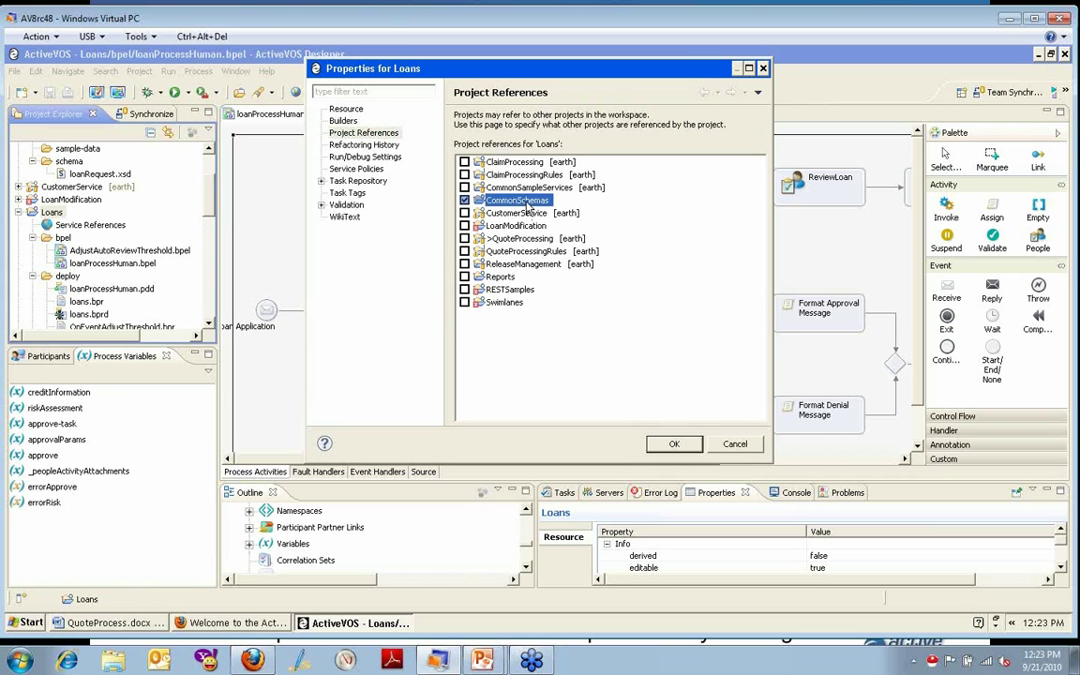
pyautogui.click(737, 444)
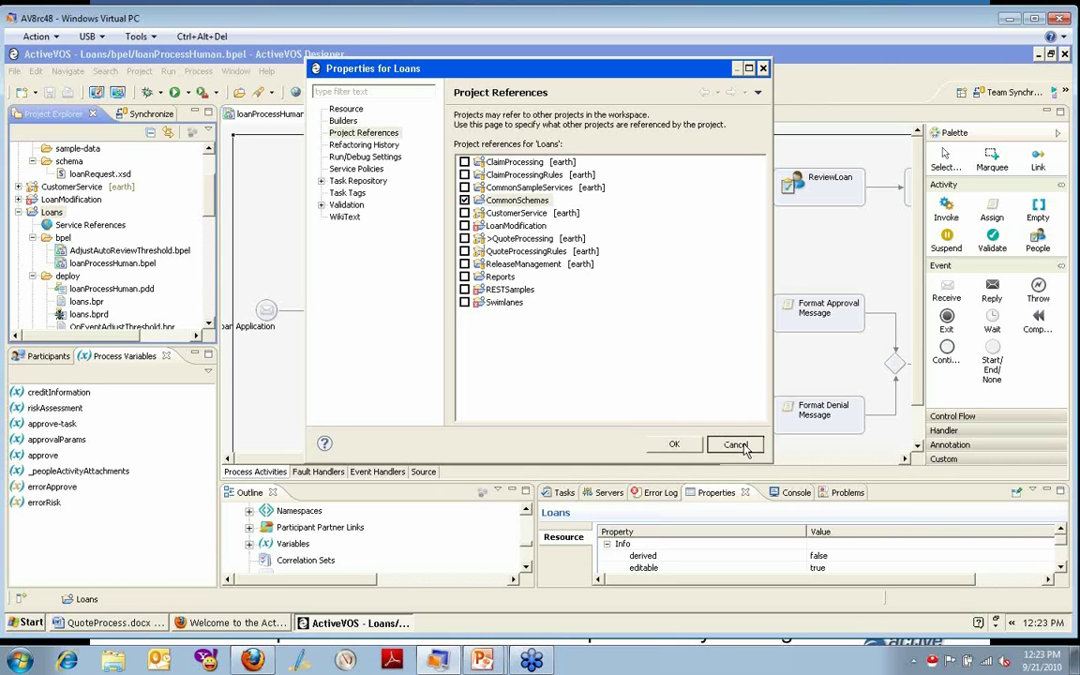
# Start exporting the Loans project as a Contribution - Business Process Archive and proceed to the contribution specification.
pyautogui.scroll(-2, 212, 225)
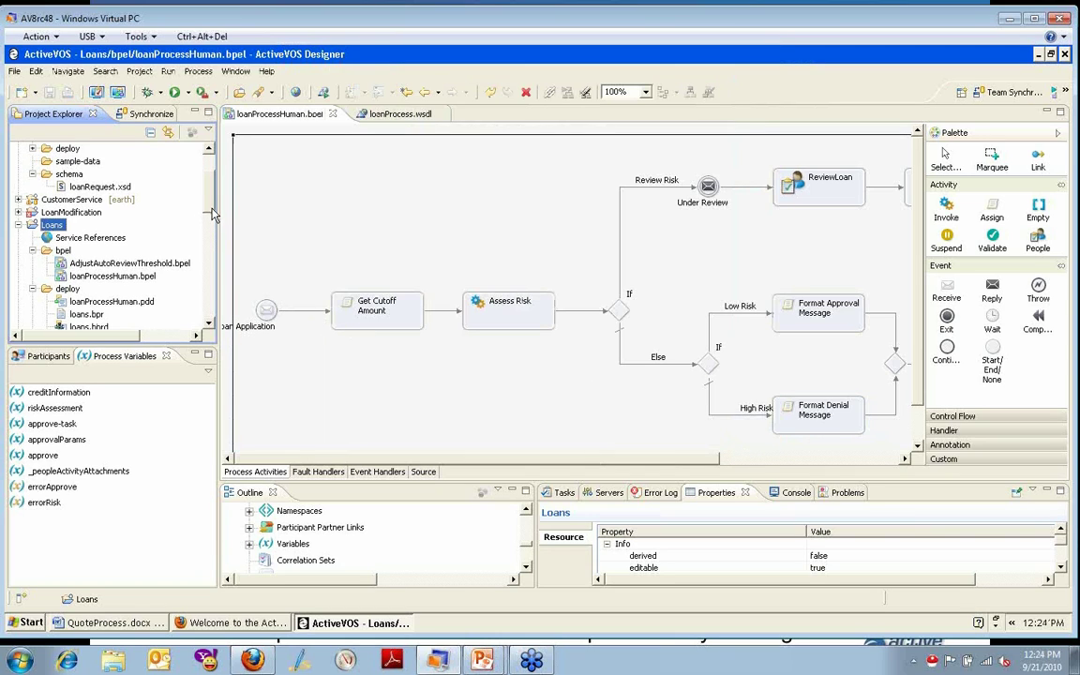
pyautogui.scroll(-1, 212, 225)
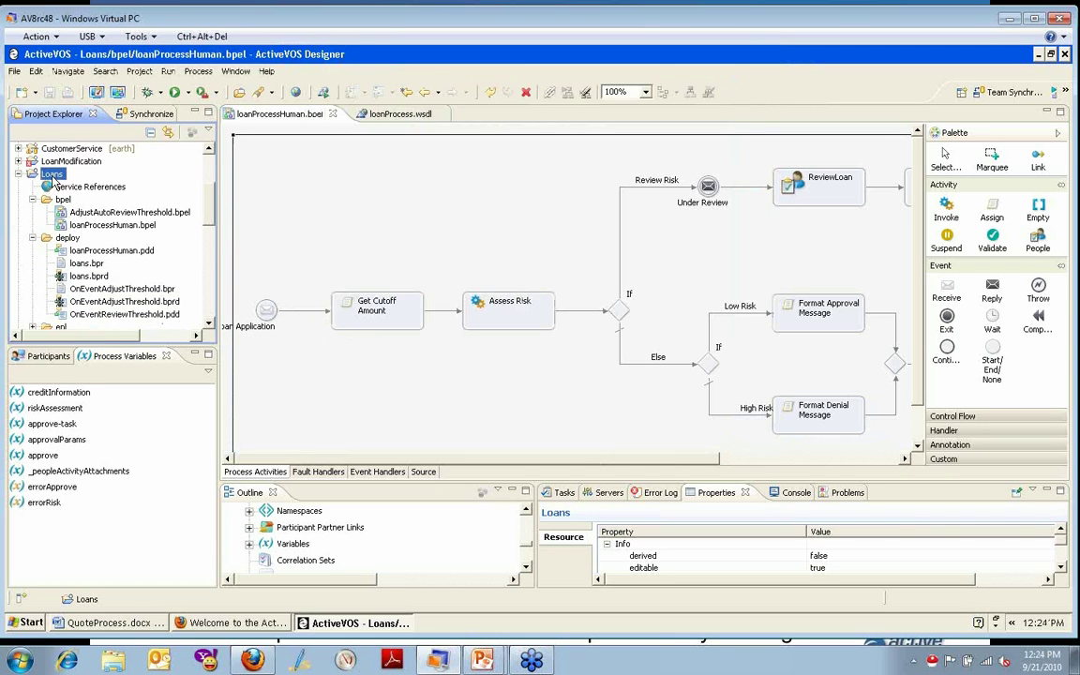
pyautogui.rightClick(53, 180)
pyautogui.click(46, 179)
pyautogui.rightClick(47, 176)
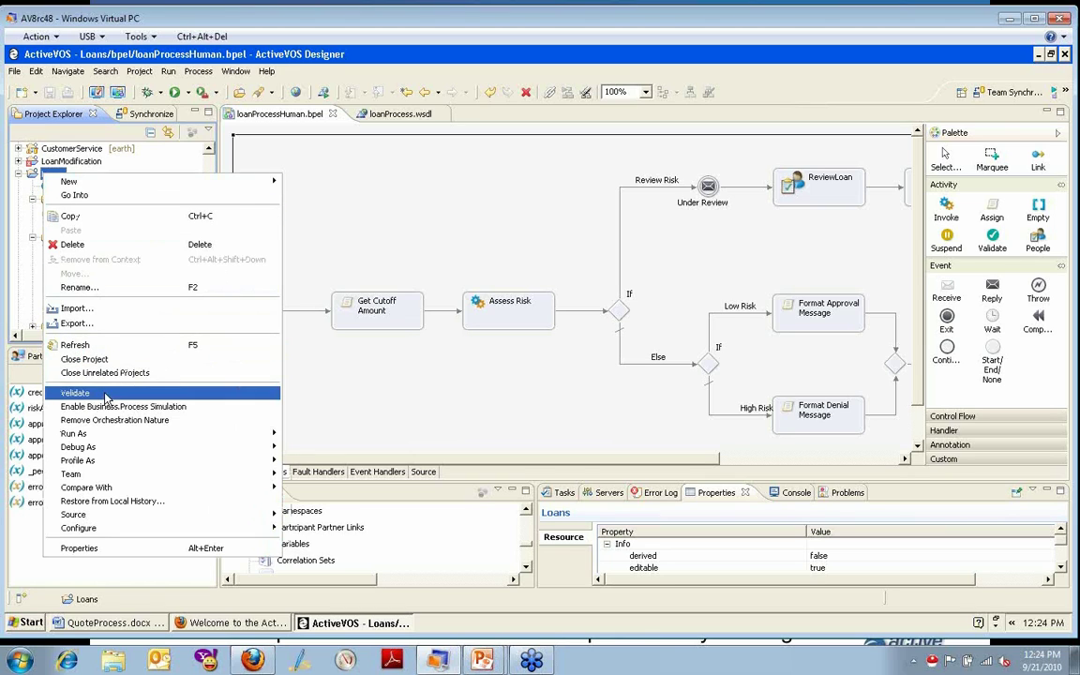
pyautogui.click(89, 321)
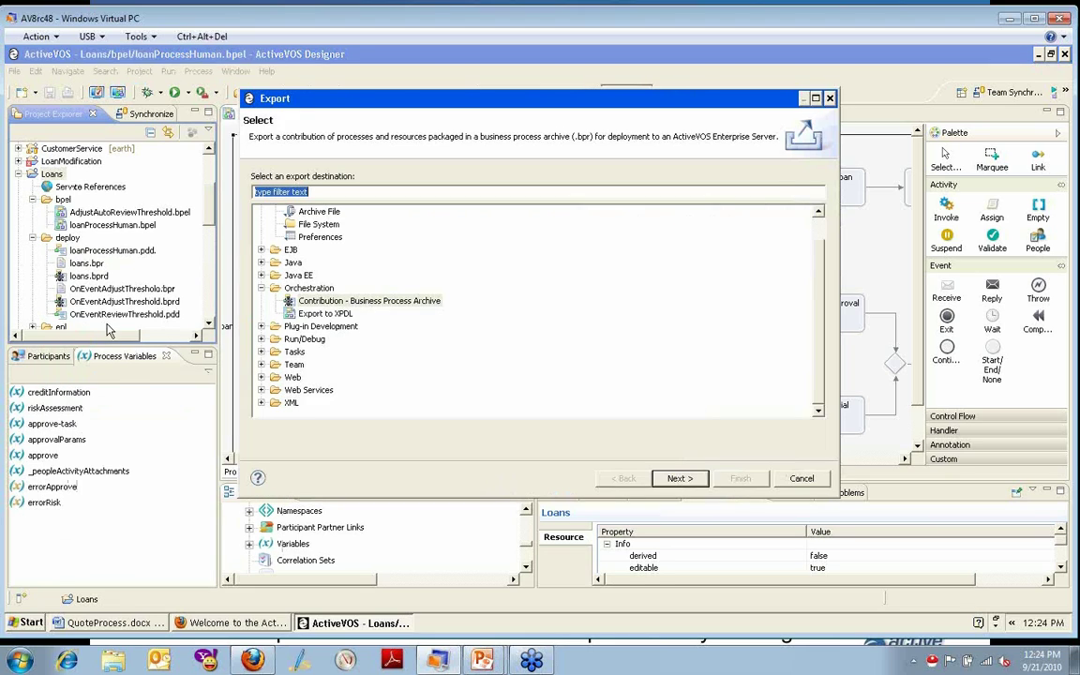
pyautogui.click(346, 304)
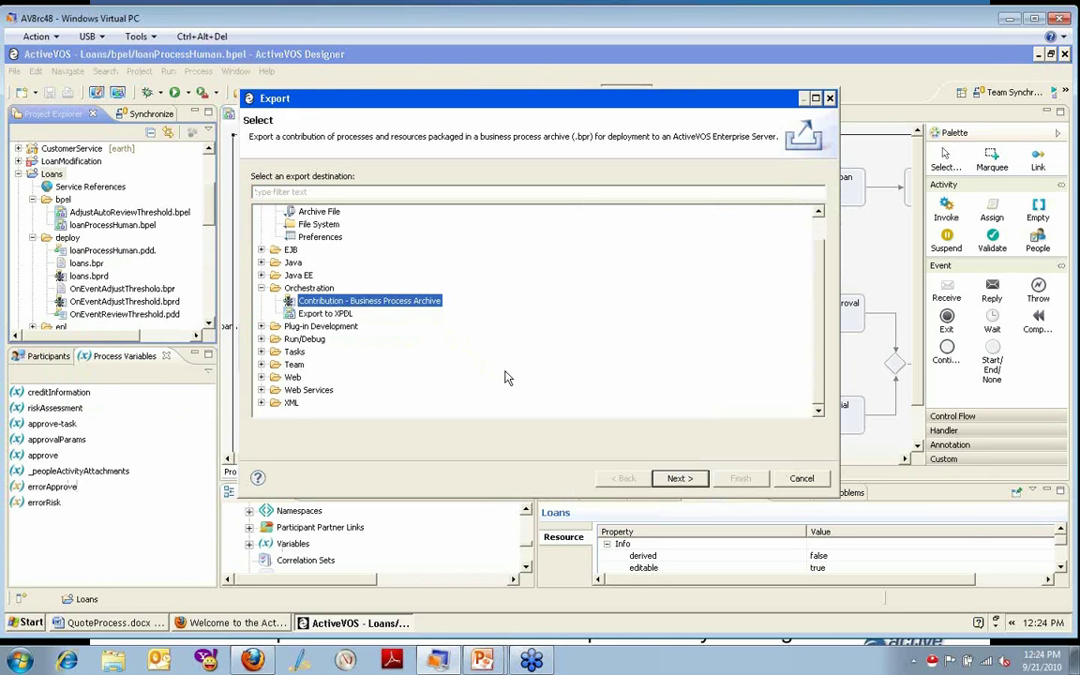
pyautogui.click(677, 479)
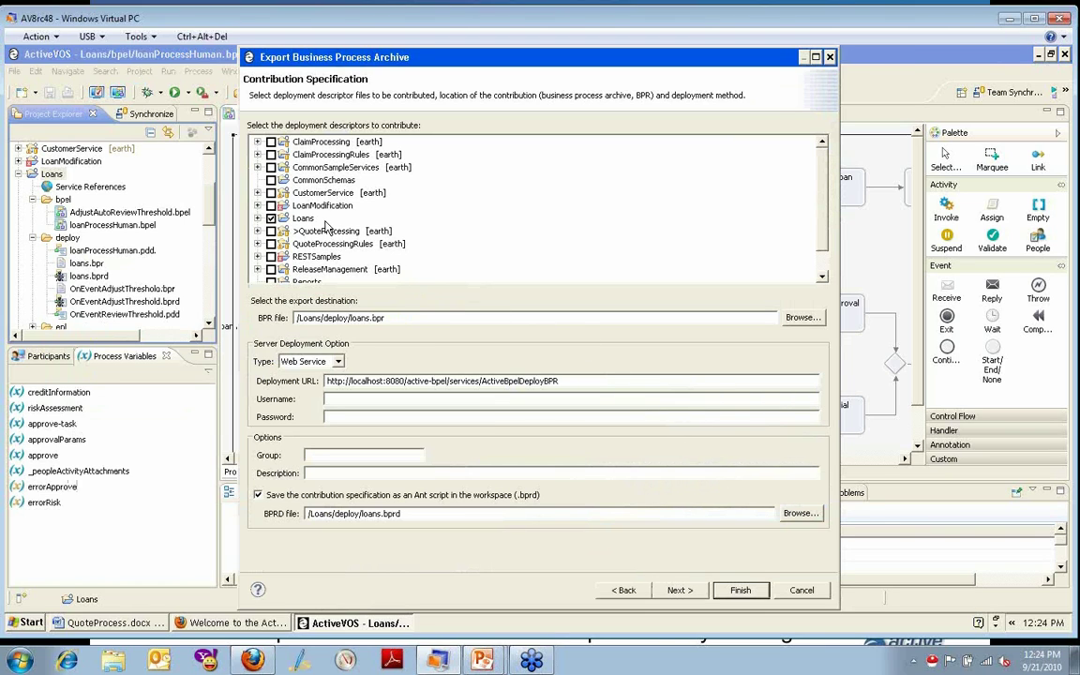
# Review the deployment descriptors selected under Loans and the included, excluded and additional catalog resources of the archive.
pyautogui.click(258, 217)
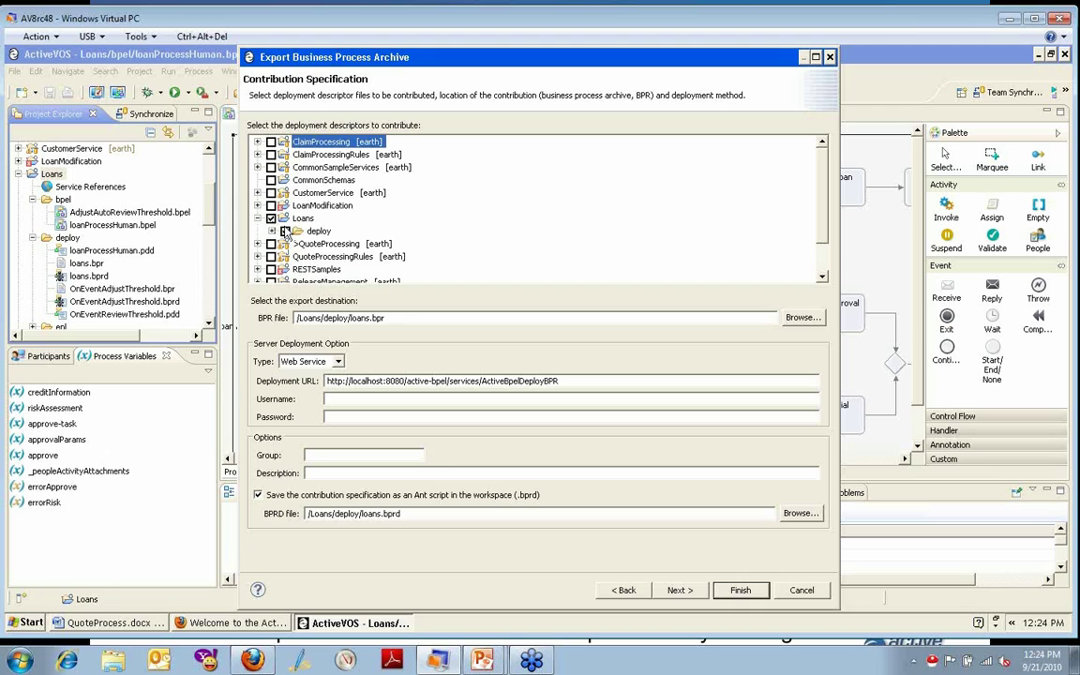
pyautogui.click(271, 232)
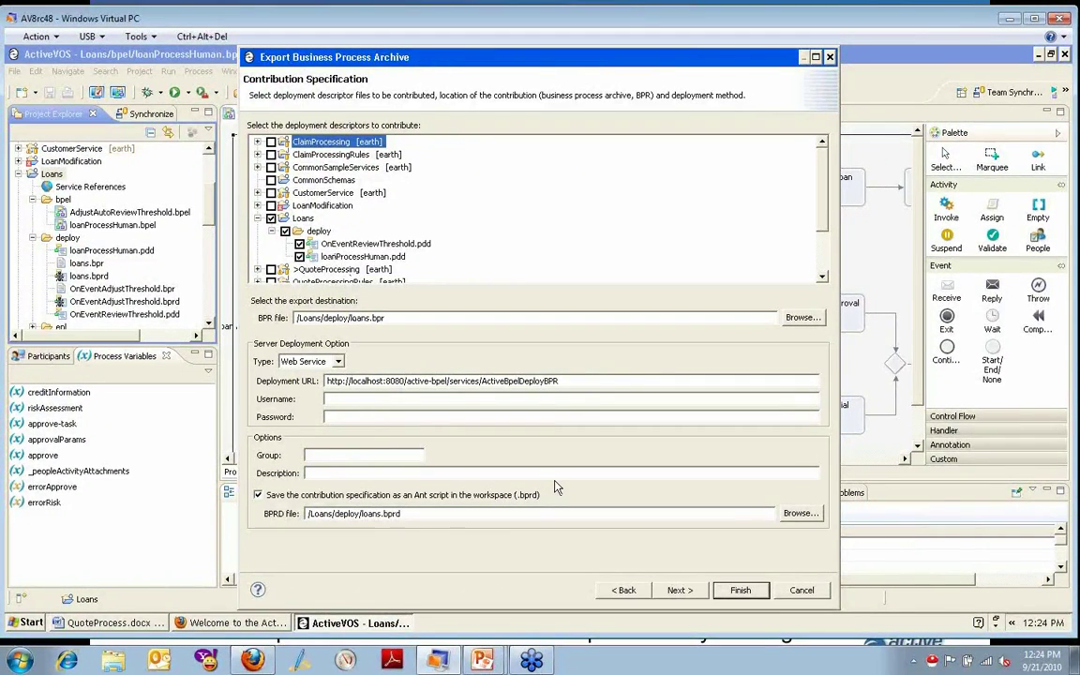
pyautogui.click(679, 592)
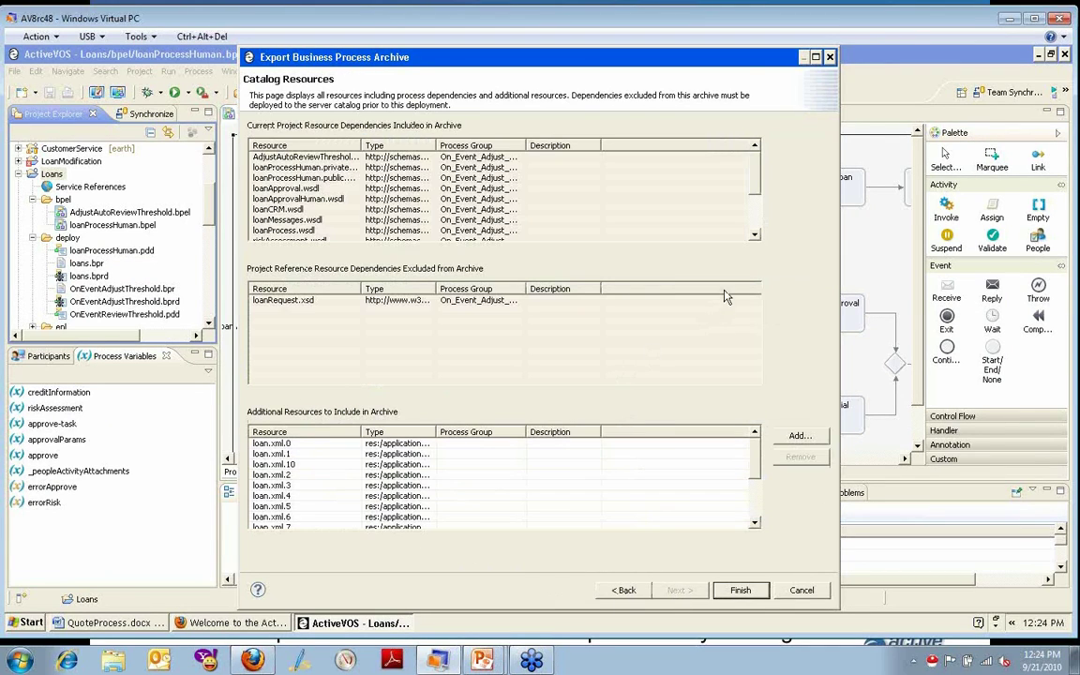
pyautogui.scroll(-2, 681, 165)
pyautogui.scroll(2, 683, 164)
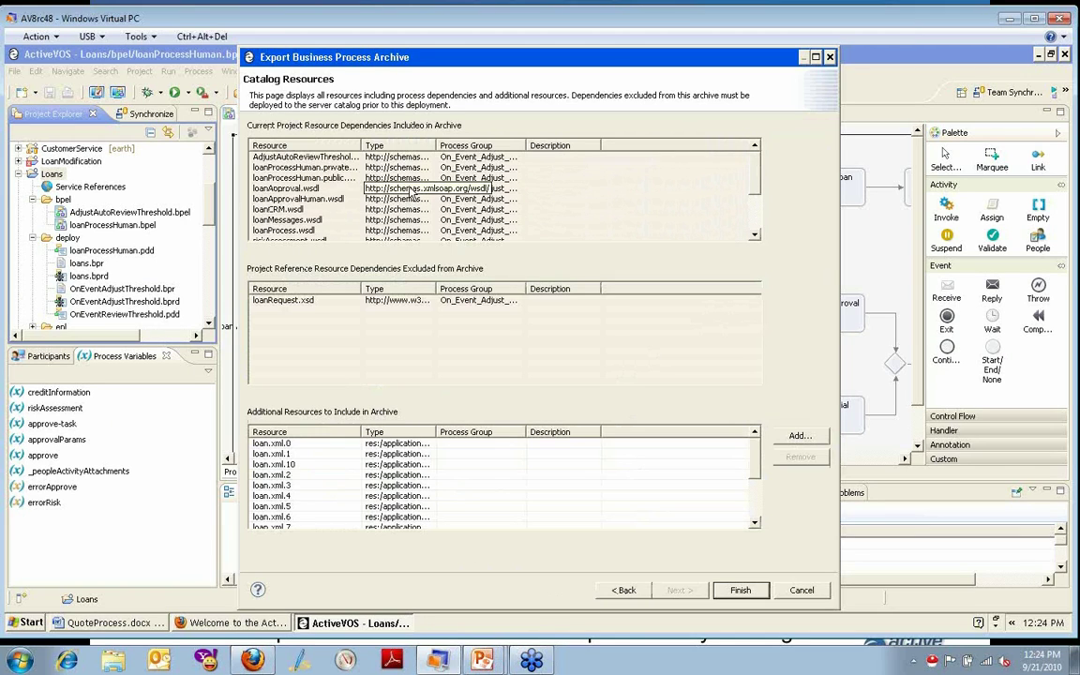
pyautogui.click(278, 301)
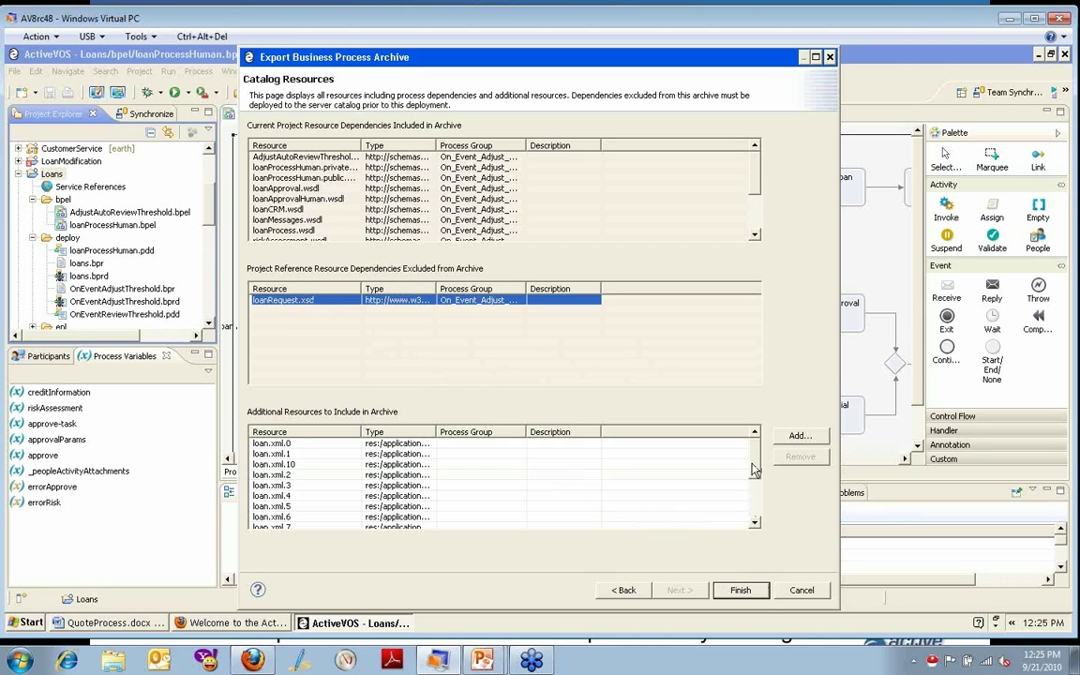
pyautogui.scroll(-3, 750, 483)
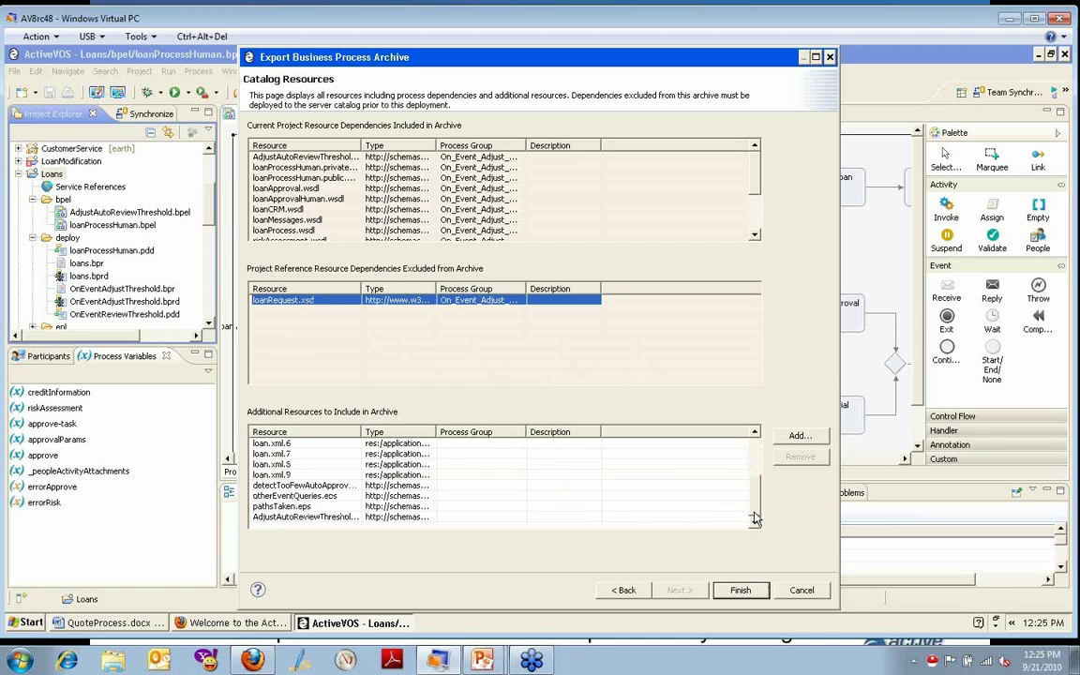
# Finish the export to deploy the Loans archive, read through the deployment information and dismiss the summary.
pyautogui.click(741, 591)
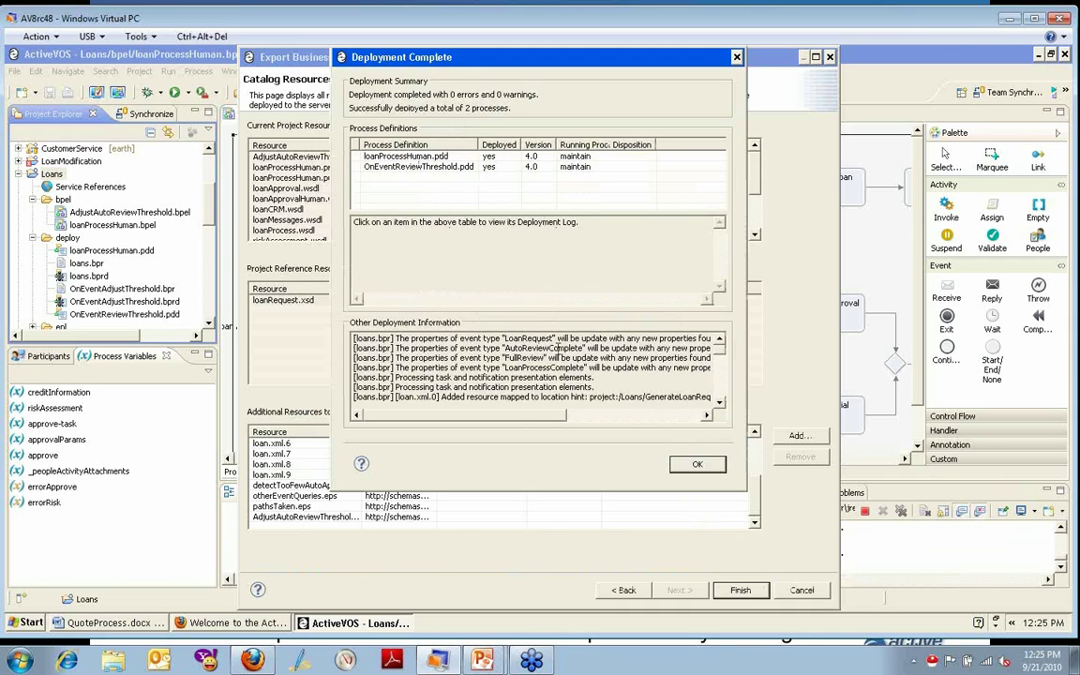
pyautogui.scroll(-1, 722, 364)
pyautogui.scroll(-5, 722, 363)
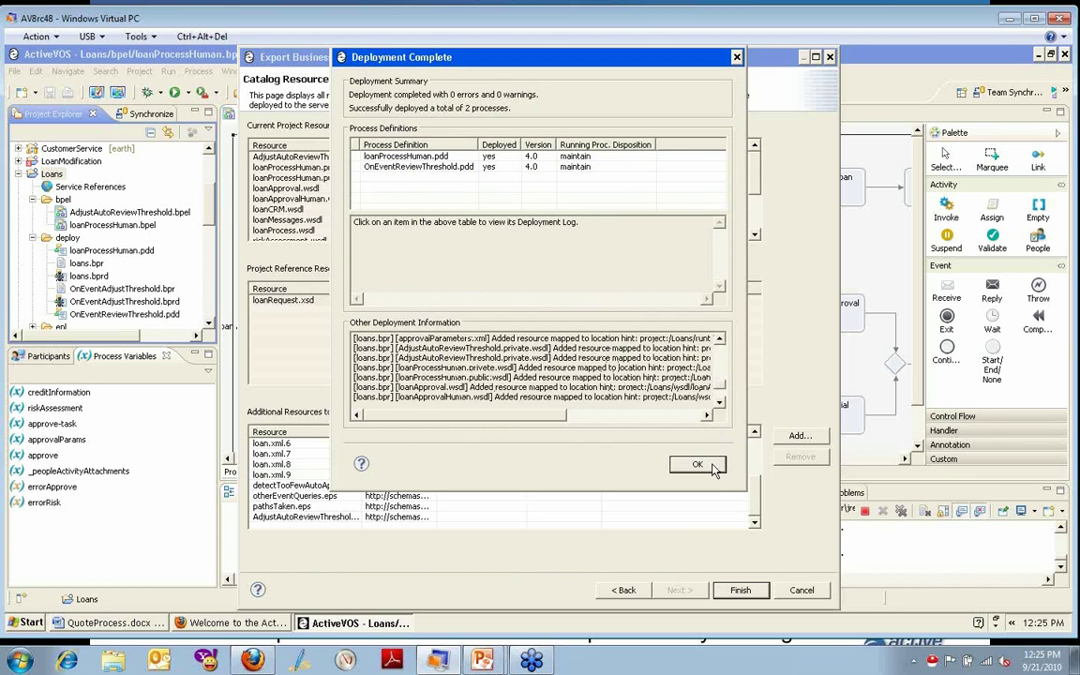
pyautogui.click(710, 467)
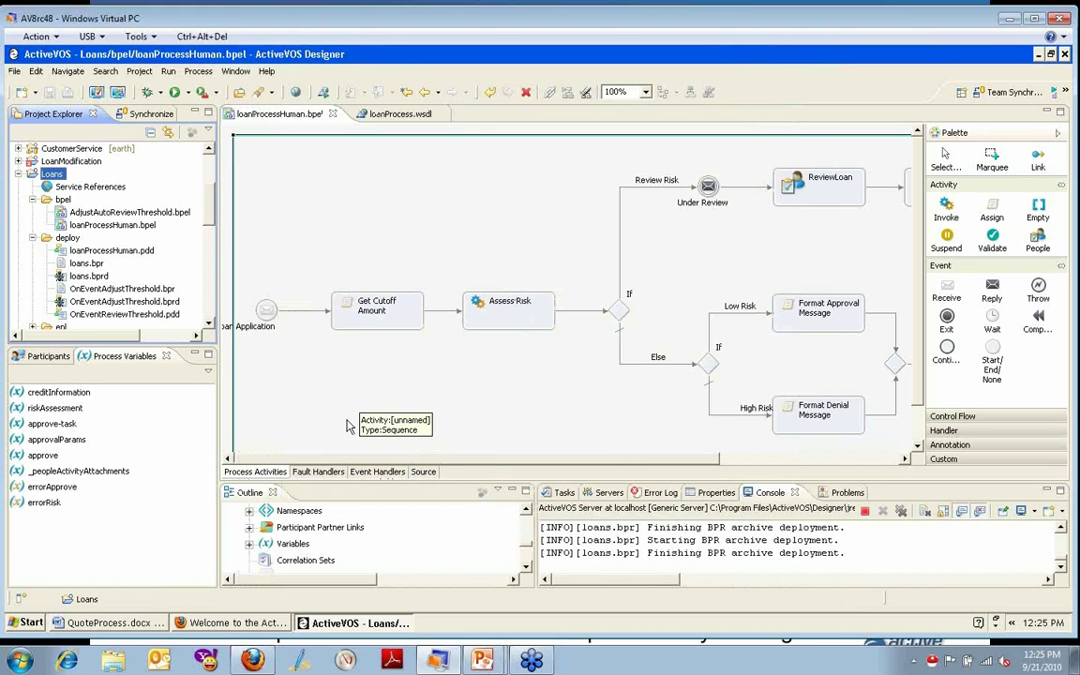
# Switch to the ActiveVOS Console in Firefox and open the project:/Loans contribution's details from the contributions list.
pyautogui.click(234, 625)
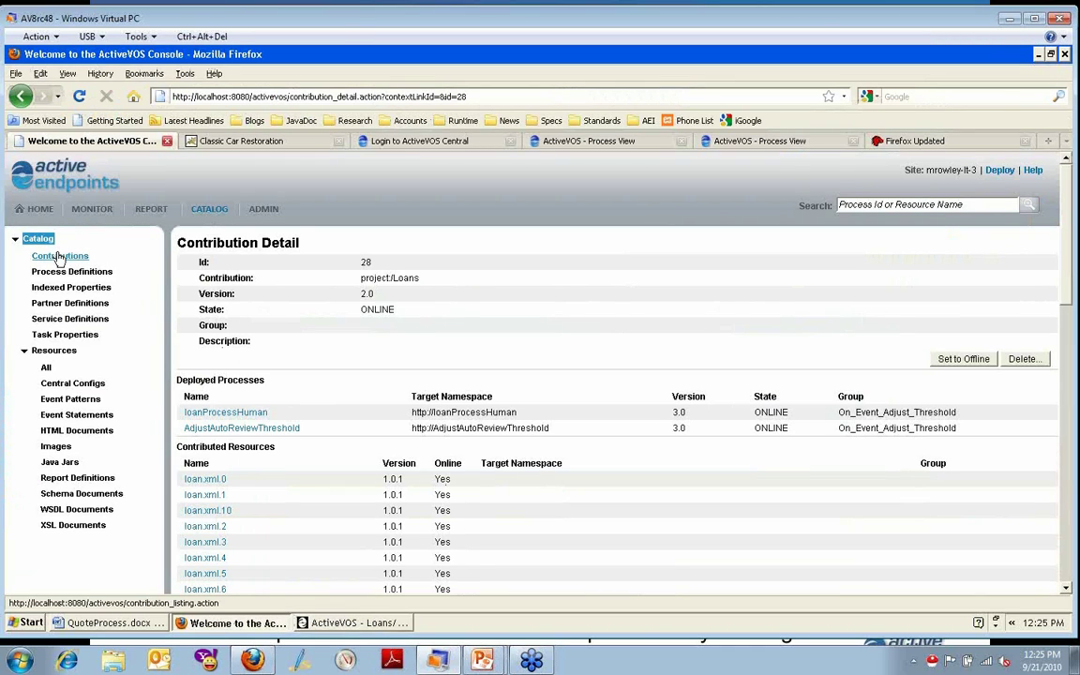
pyautogui.click(58, 256)
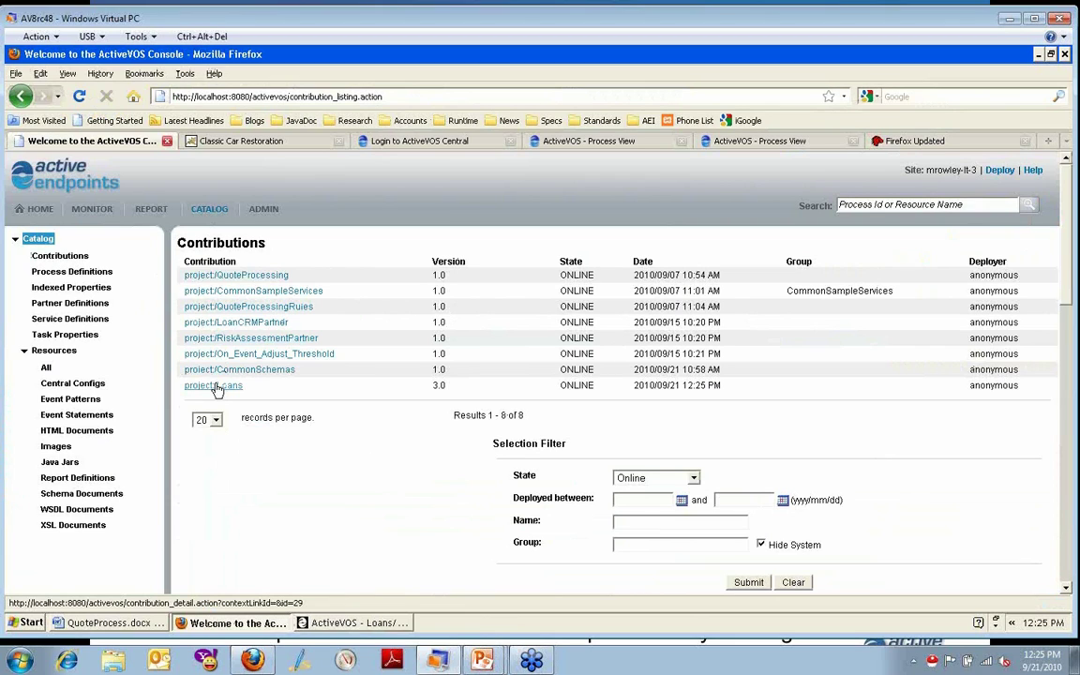
pyautogui.click(214, 387)
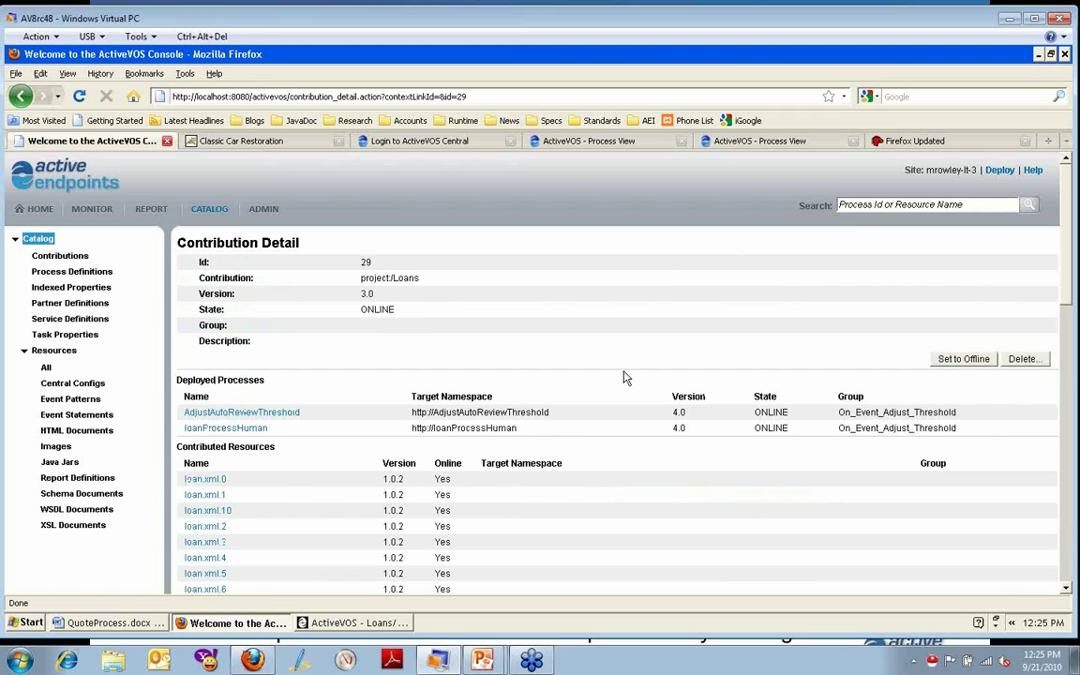
# Examine the versions of the deployed processes and contributed resources in the Loans contribution.
pyautogui.moveTo(1070, 238); pyautogui.dragTo(1071, 254)
pyautogui.scroll(-1, 1068, 249)
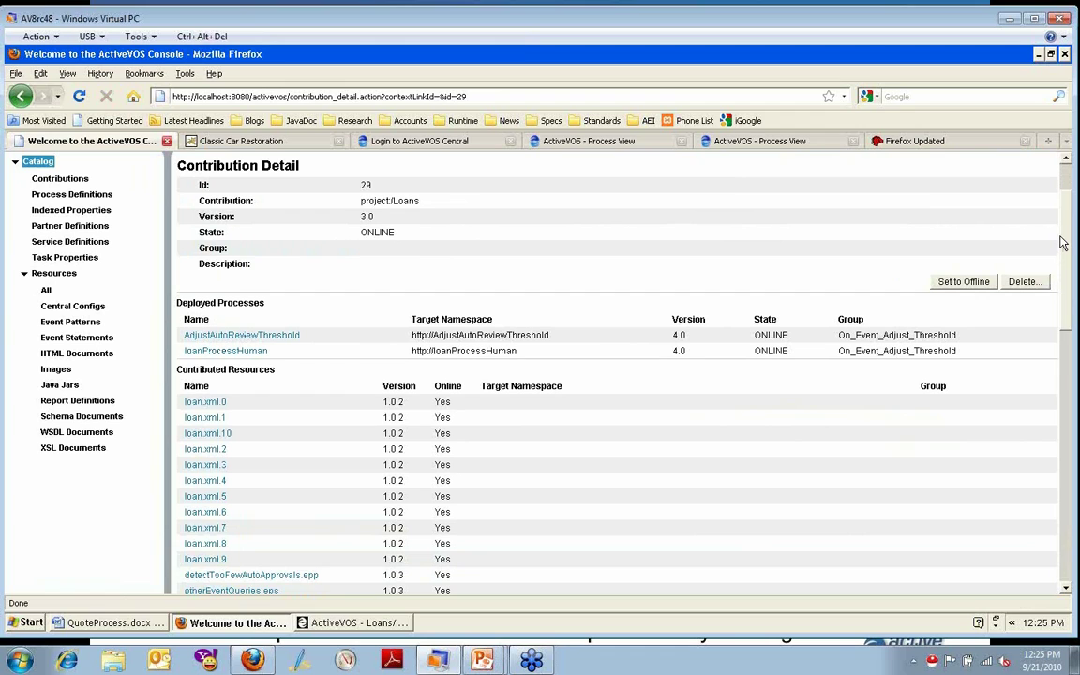
pyautogui.scroll(-1, 1069, 229)
pyautogui.scroll(-7, 436, 279)
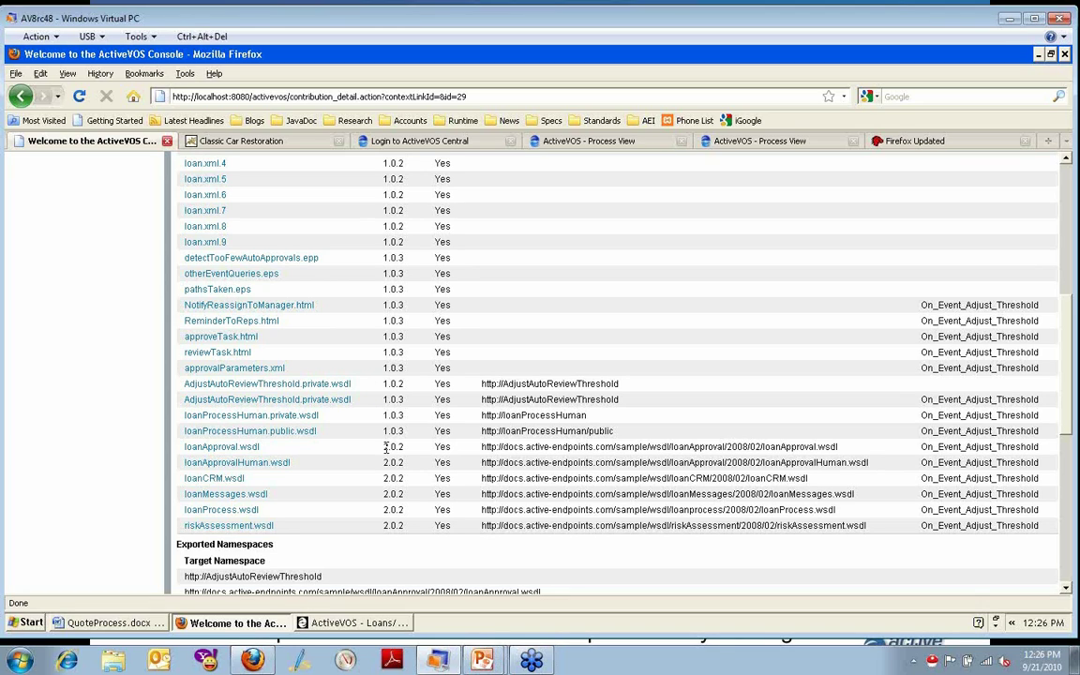
pyautogui.scroll(4, 415, 424)
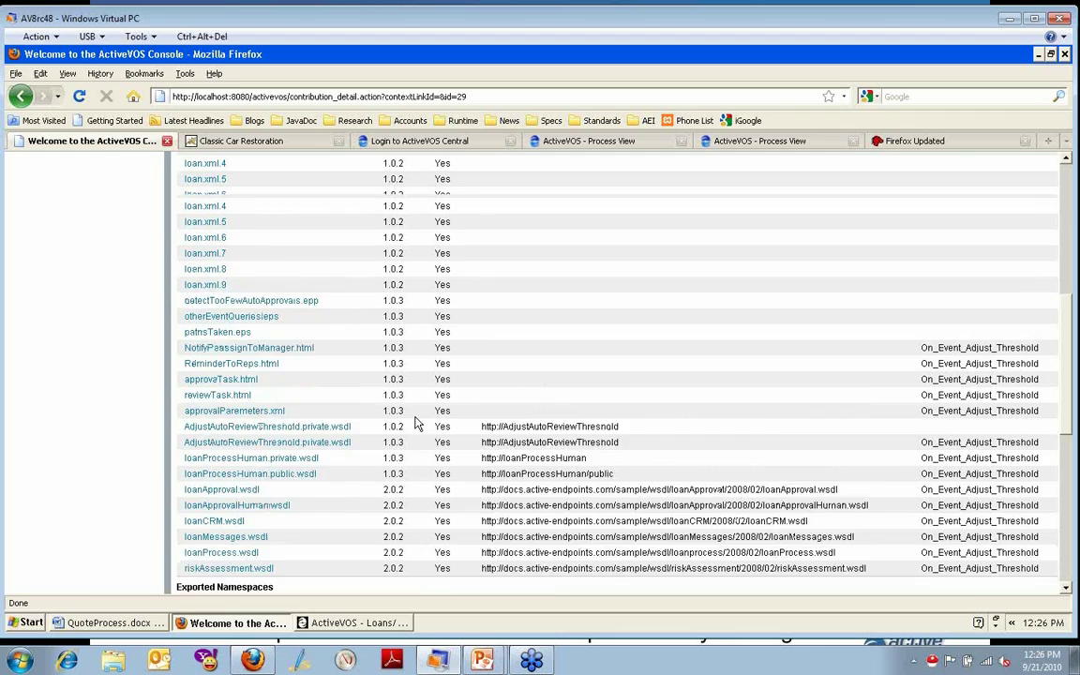
pyautogui.scroll(2, 415, 424)
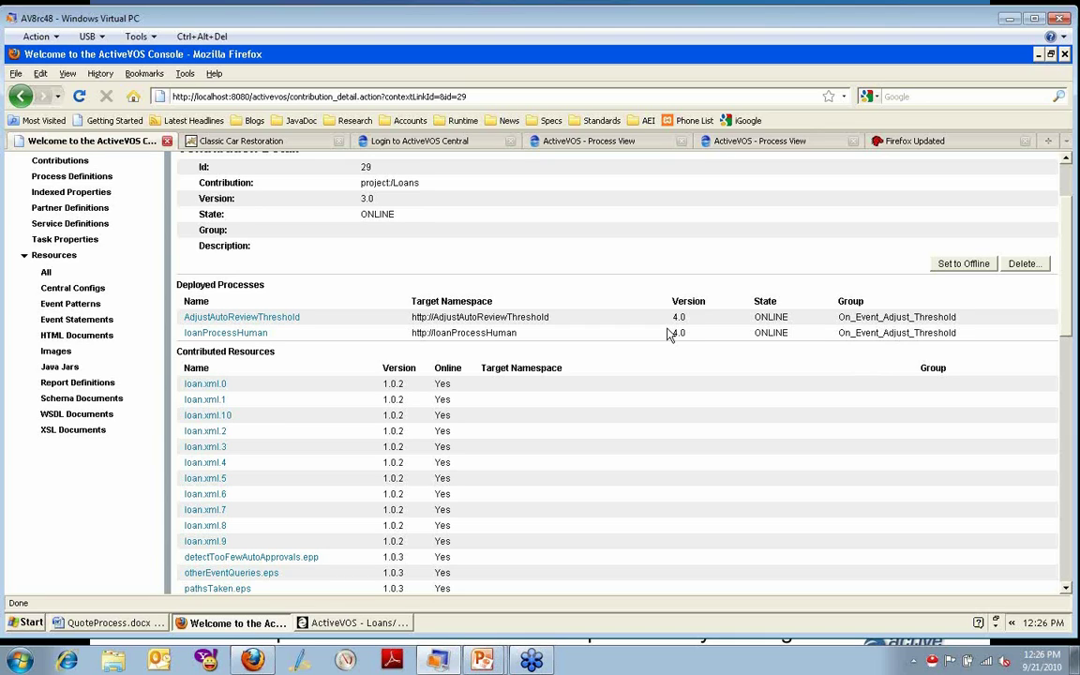
# Switch back to ActiveVOS Designer and select loanRequest.xsd in the CommonSchemas schema folder.
pyautogui.hotkey('alt', 'Tab')
pyautogui.hotkey('alt', 'Tab')
pyautogui.hotkey('alt', 'Tab')
pyautogui.click(373, 634)
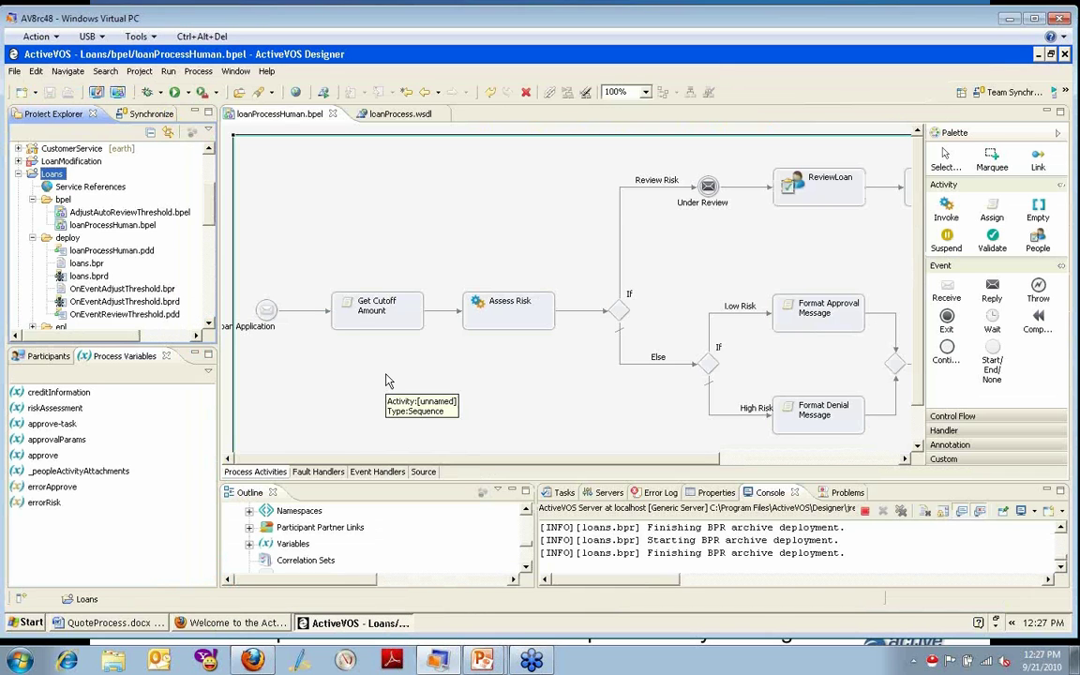
pyautogui.scroll(2, 212, 199)
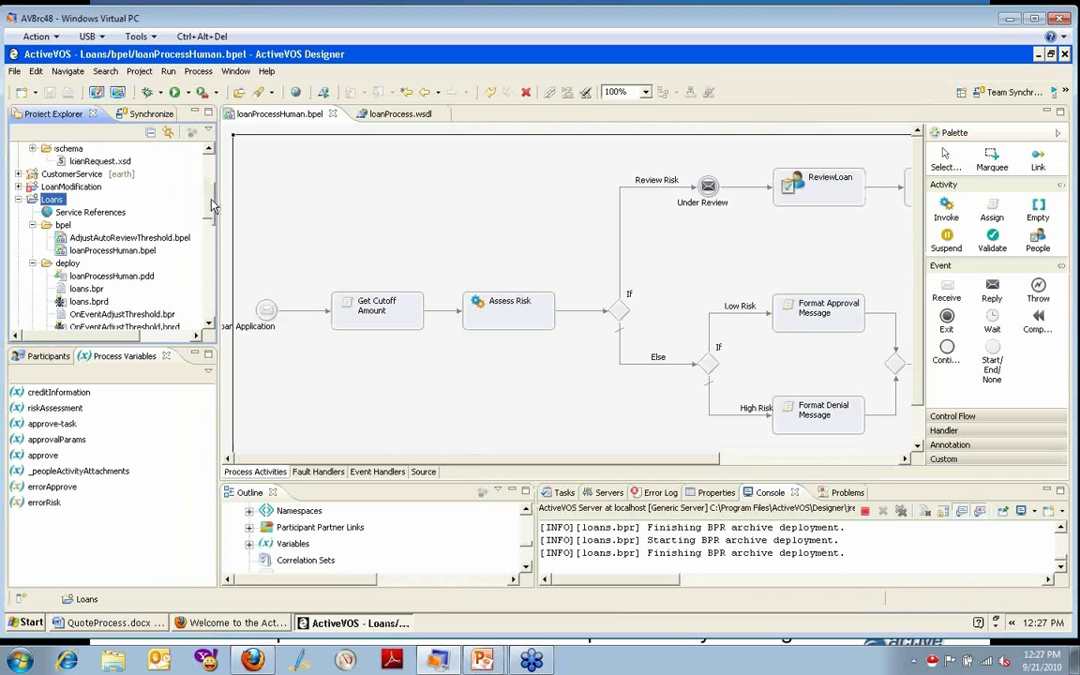
pyautogui.click(103, 188)
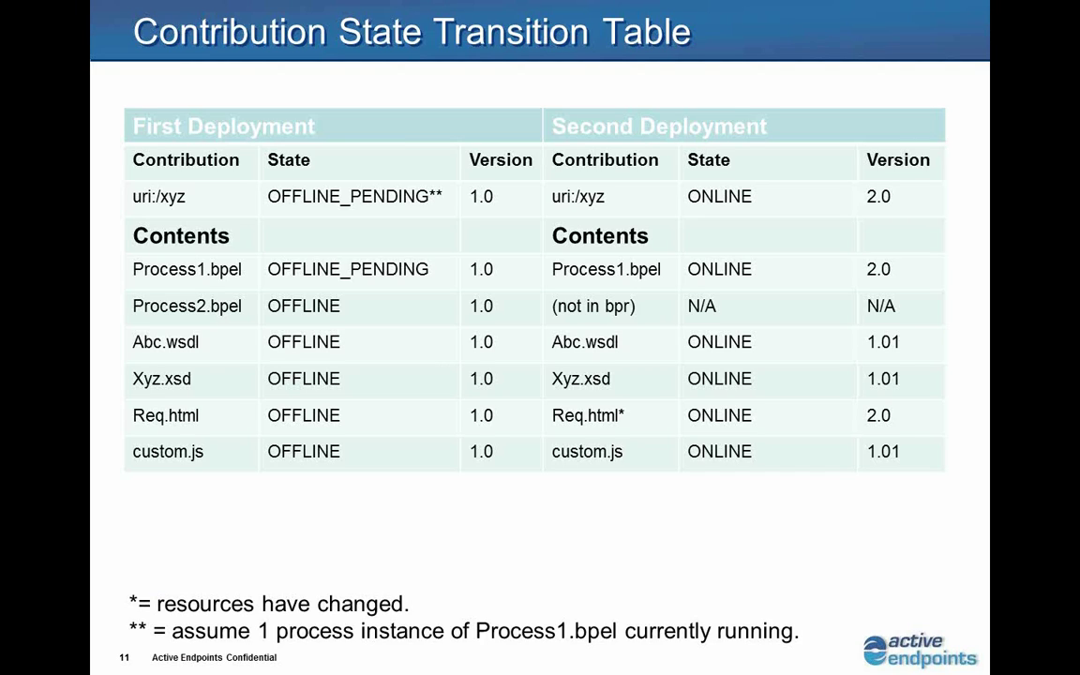
pyautogui.press('pagedown')
pyautogui.press('pagedown')
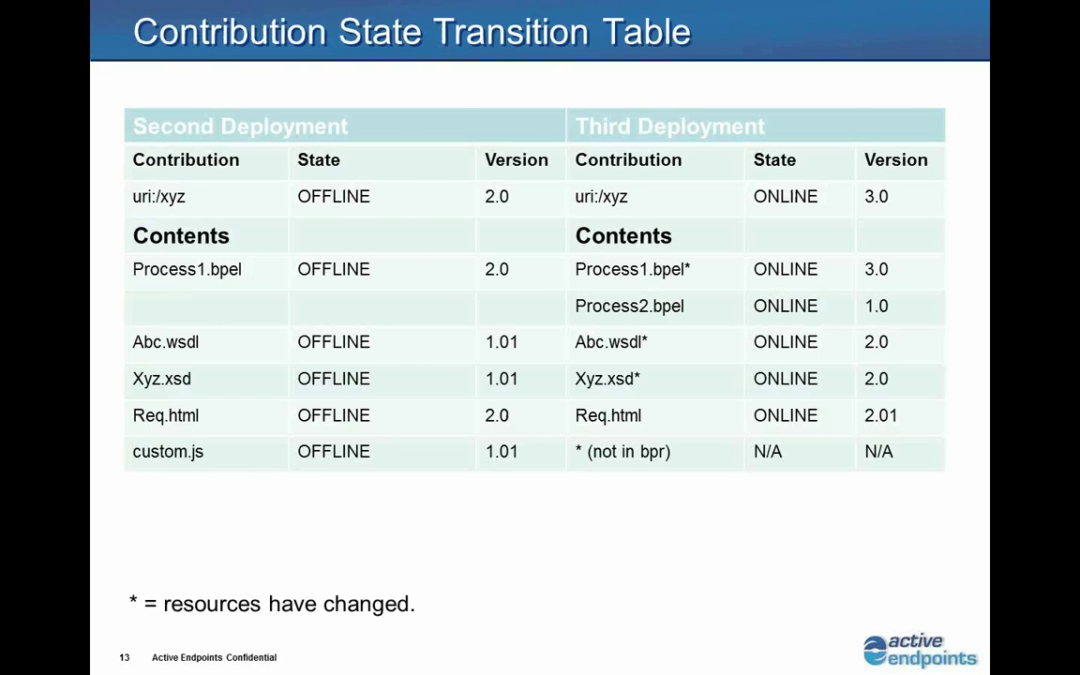
pyautogui.press('pagedown')
pyautogui.press('pagedown')
pyautogui.press('pagedown')
pyautogui.press('pageup')
pyautogui.press('pageup')
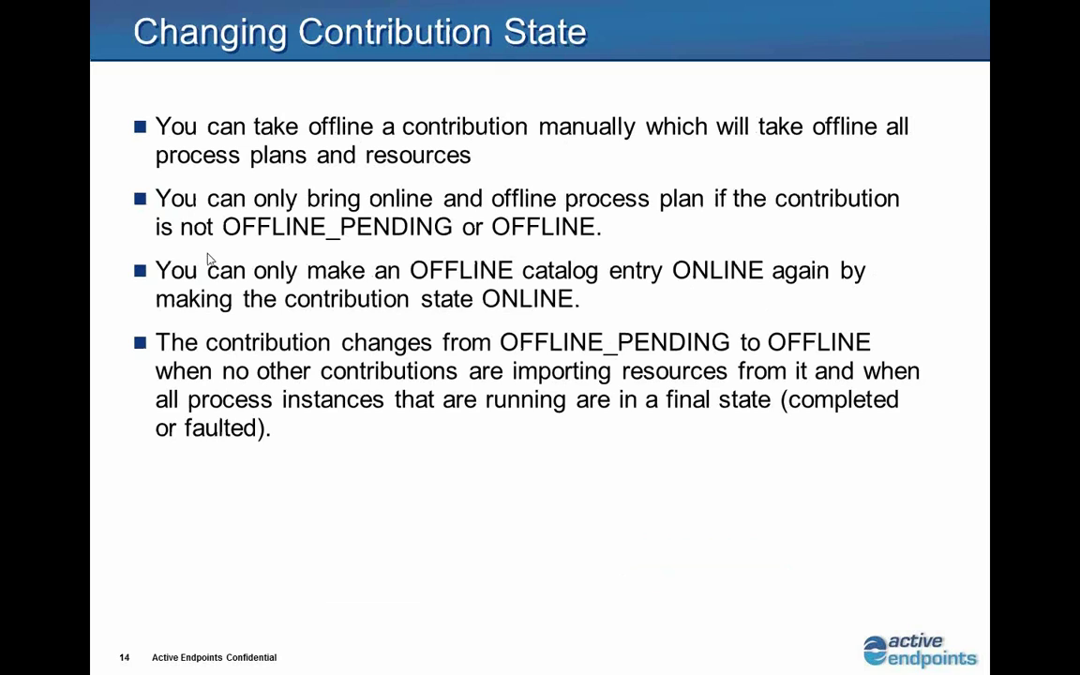
pyautogui.hotkey('alt', 'Tab')
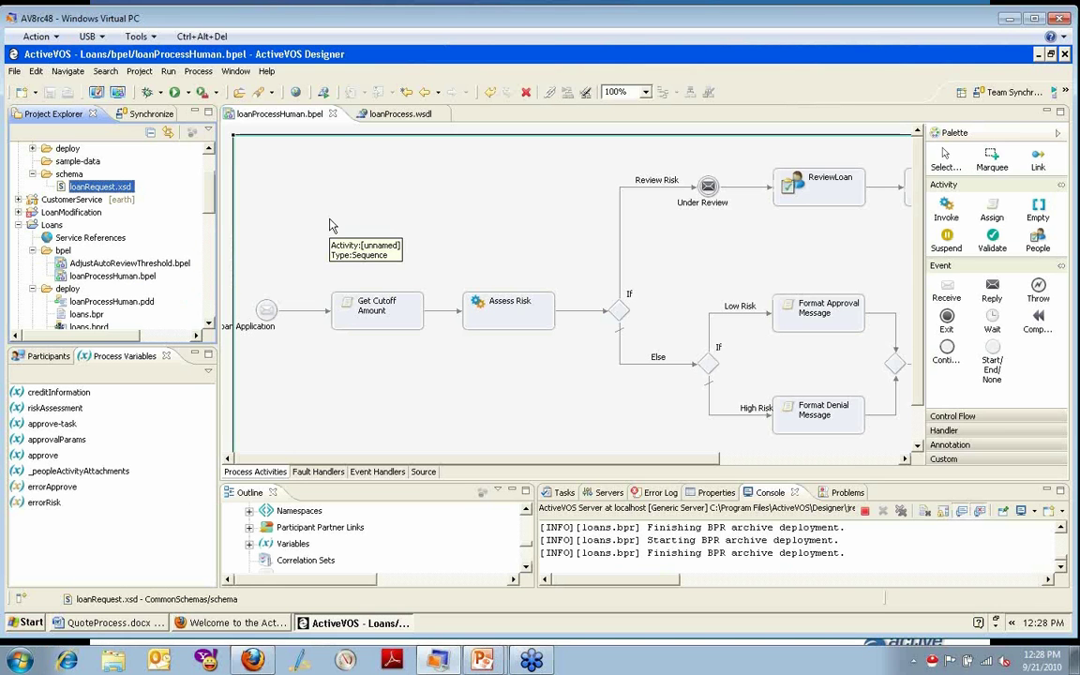